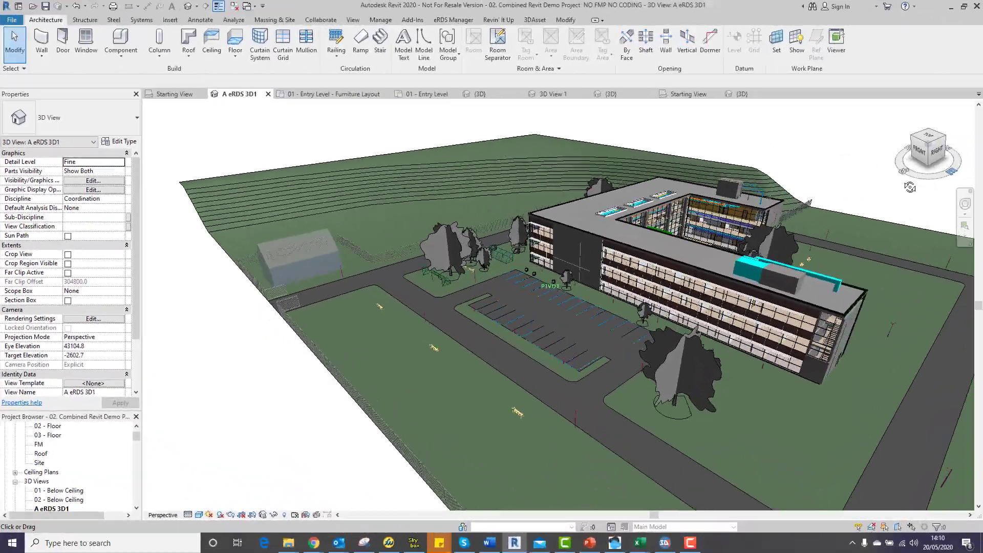
Inspect the site in 3D by selecting the tarmacadam road subregion and the main topography surface in turn
{"action": "middle_click_drag", "start_coordinate": [563, 287], "coordinate": [164, 287], "text": "shift"}
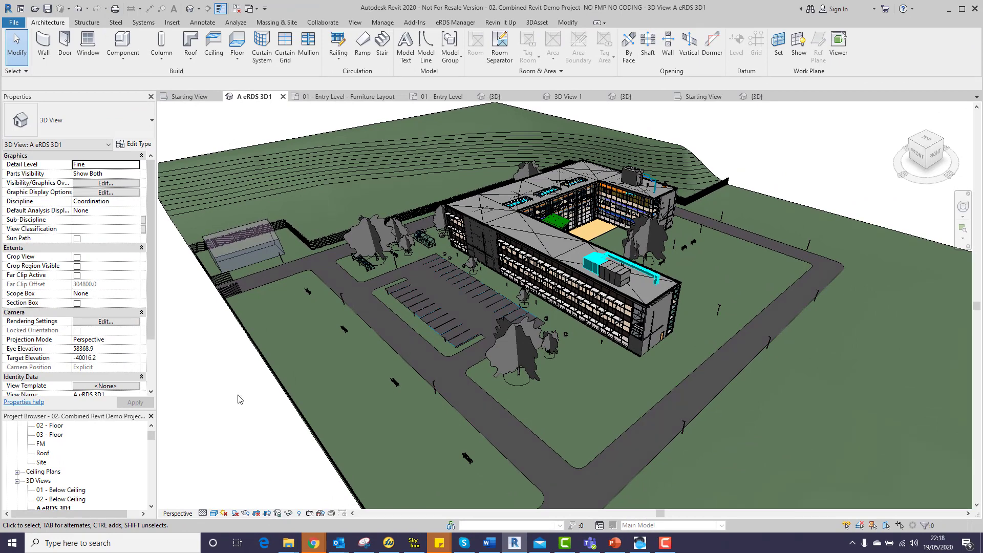
{"action": "left_click", "coordinate": [264, 283]}
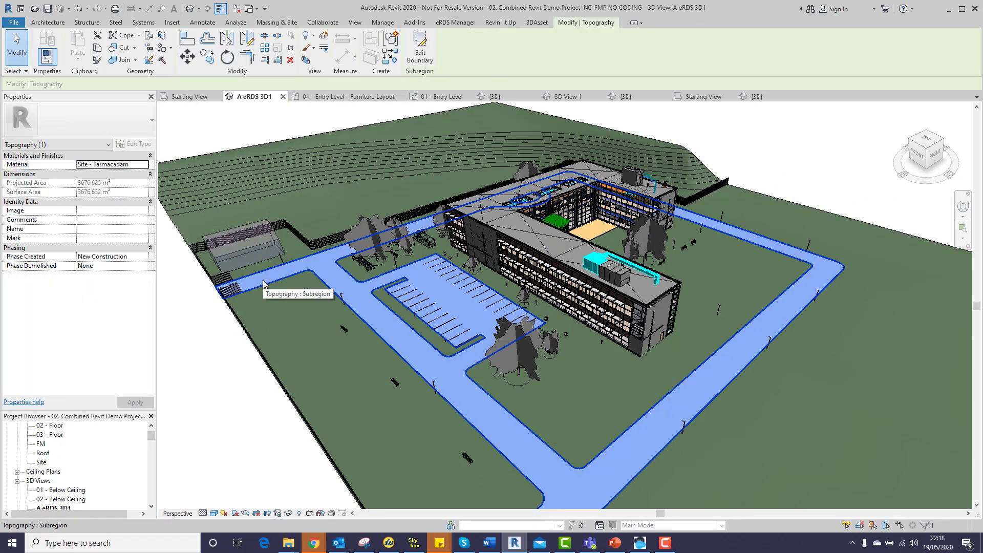
{"action": "left_click", "coordinate": [197, 357]}
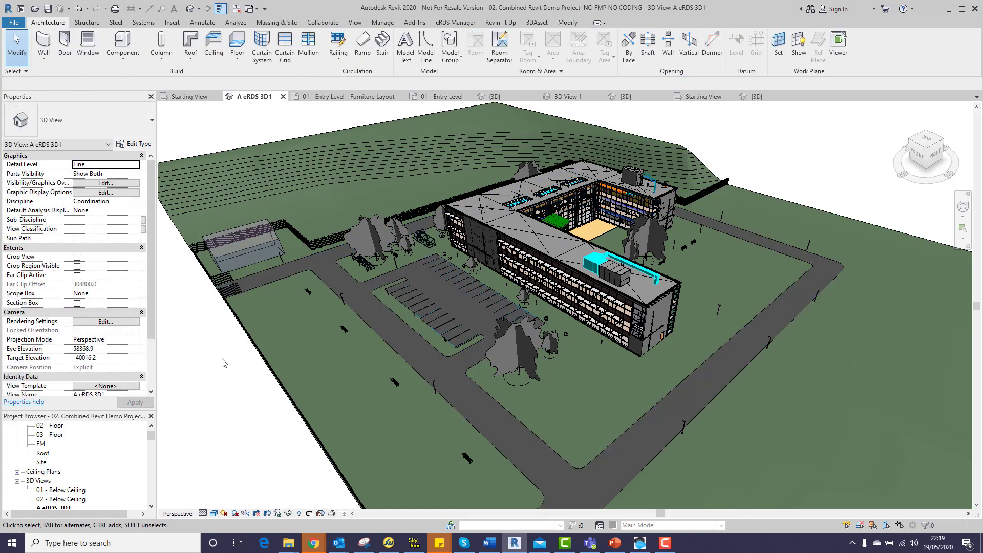
{"action": "left_click", "coordinate": [303, 362]}
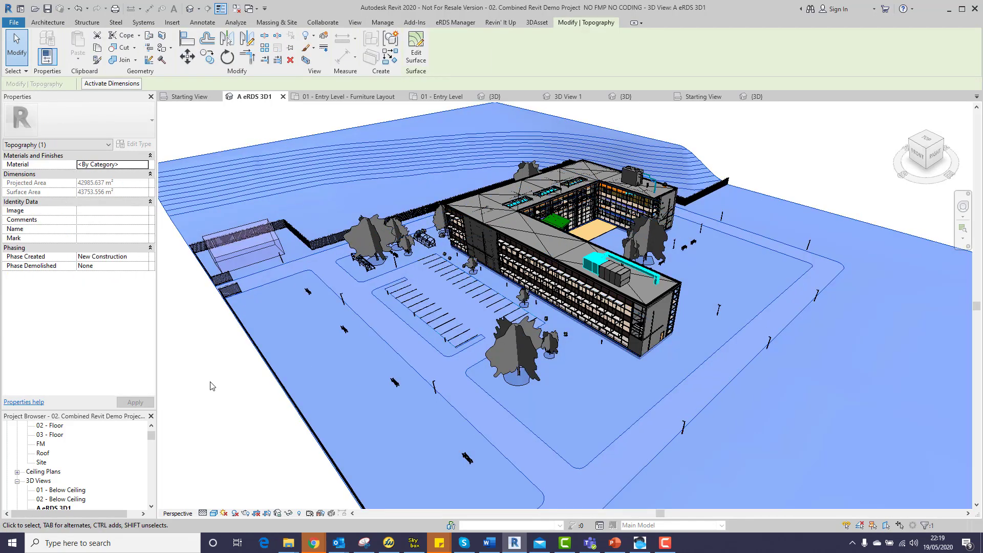
{"action": "left_click", "coordinate": [209, 386]}
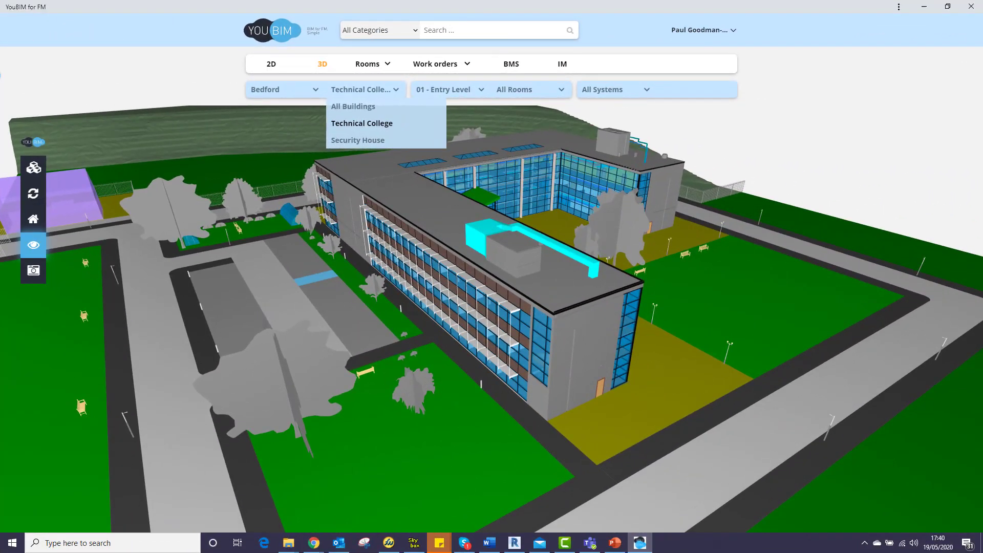
Switch to YouBIM and show the floor and room filter choices for the Technical College
{"action": "mouse_move", "coordinate": [450, 89]}
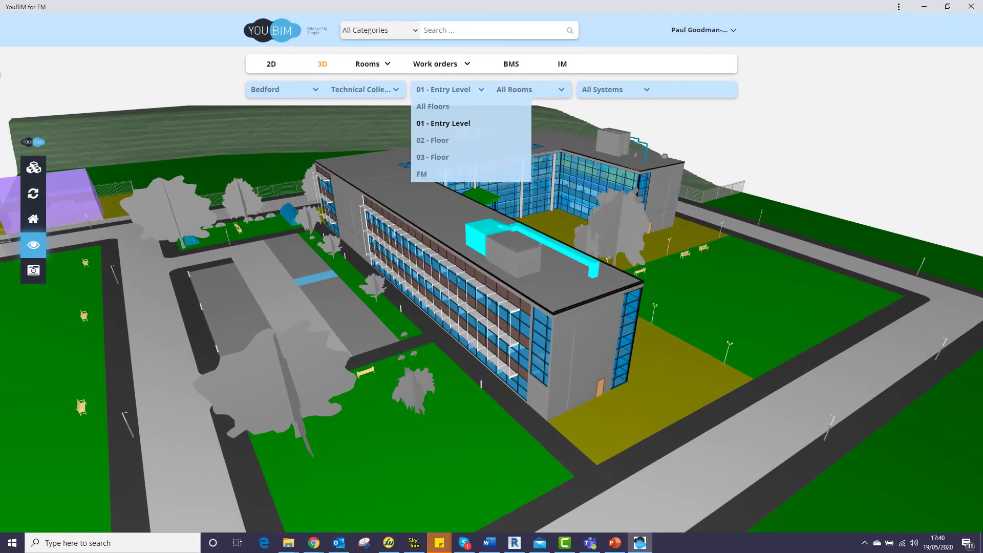
{"action": "mouse_move", "coordinate": [530, 89]}
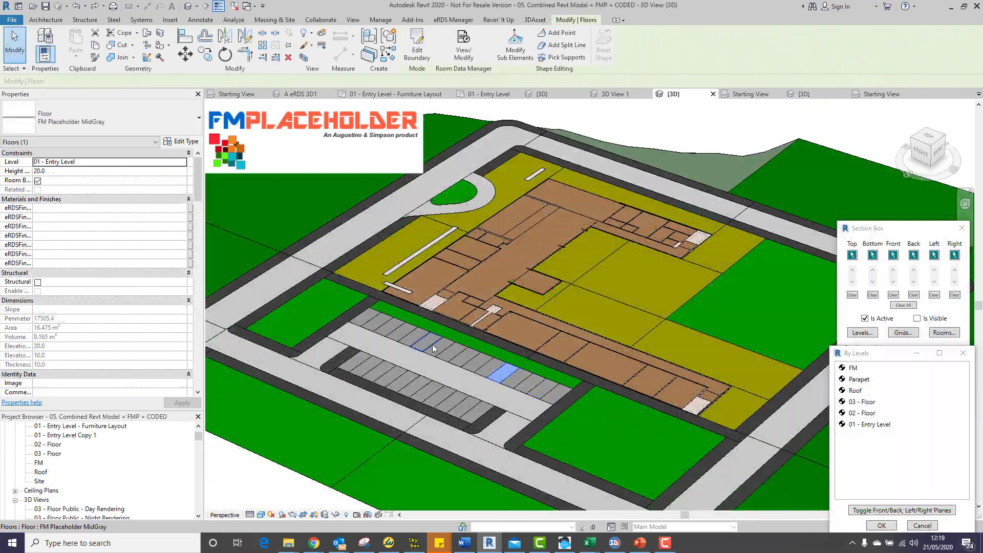
Inspect several FM placeholder floors on 01 - Entry Level in the sectioned Revit 3D view
{"action": "left_click", "coordinate": [430, 193]}
{"action": "left_click", "coordinate": [504, 219]}
{"action": "left_click", "coordinate": [543, 243]}
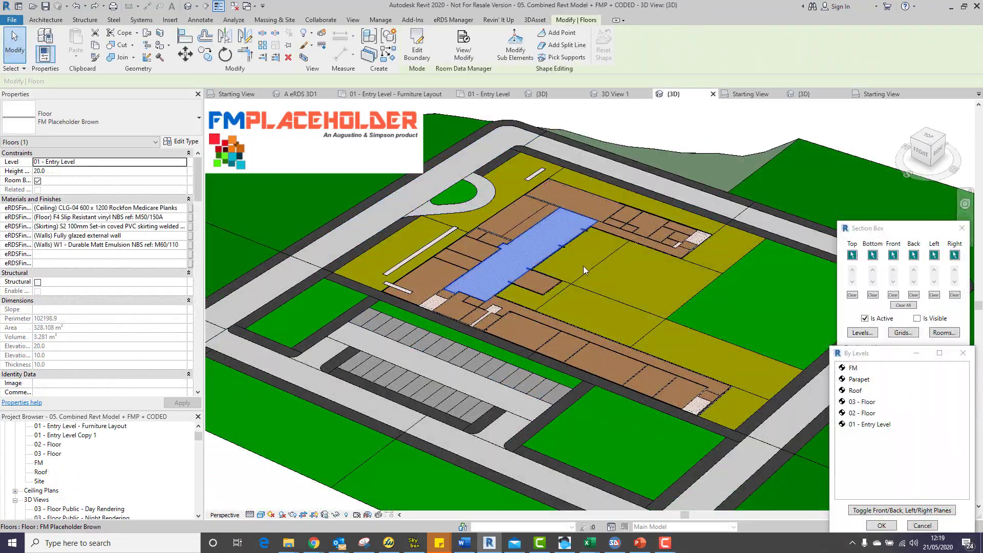
{"action": "left_click", "coordinate": [660, 171]}
Isolate level 02 - Floor with the section box and inspect its yellow placeholder floors
{"action": "left_click", "coordinate": [861, 418]}
{"action": "left_click", "coordinate": [685, 374]}
{"action": "left_click", "coordinate": [543, 301]}
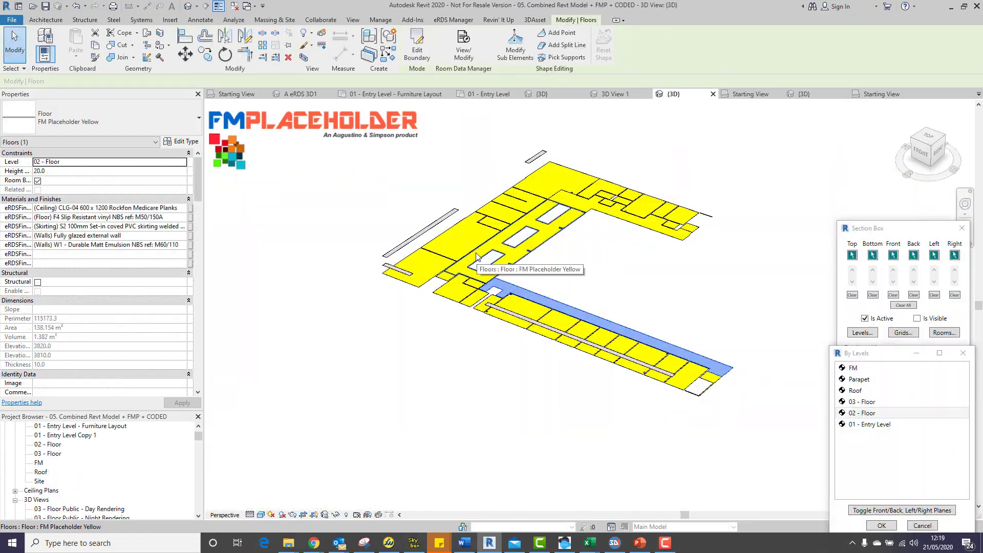
{"action": "left_click", "coordinate": [460, 239]}
{"action": "left_click", "coordinate": [555, 180]}
Isolate level 03 - Floor with the section box and inspect its olive placeholder floors
{"action": "left_click", "coordinate": [862, 401]}
{"action": "left_click", "coordinate": [589, 322]}
{"action": "left_click", "coordinate": [551, 164]}
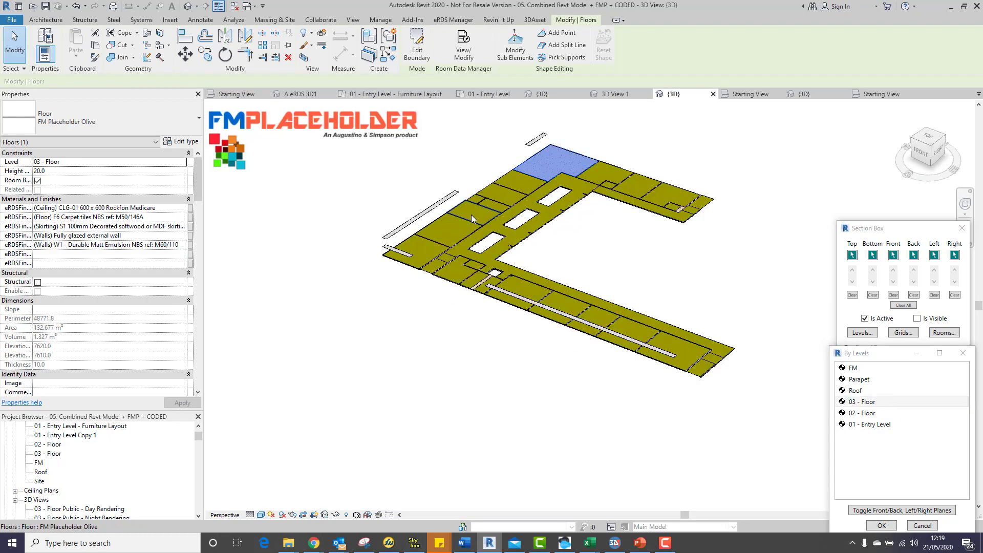
{"action": "left_click", "coordinate": [474, 212]}
Isolate the FM level to inspect its placeholder floors, and return the section box to 01 - Entry Level
{"action": "left_click", "coordinate": [853, 367]}
{"action": "left_click", "coordinate": [702, 330]}
{"action": "left_click", "coordinate": [538, 179]}
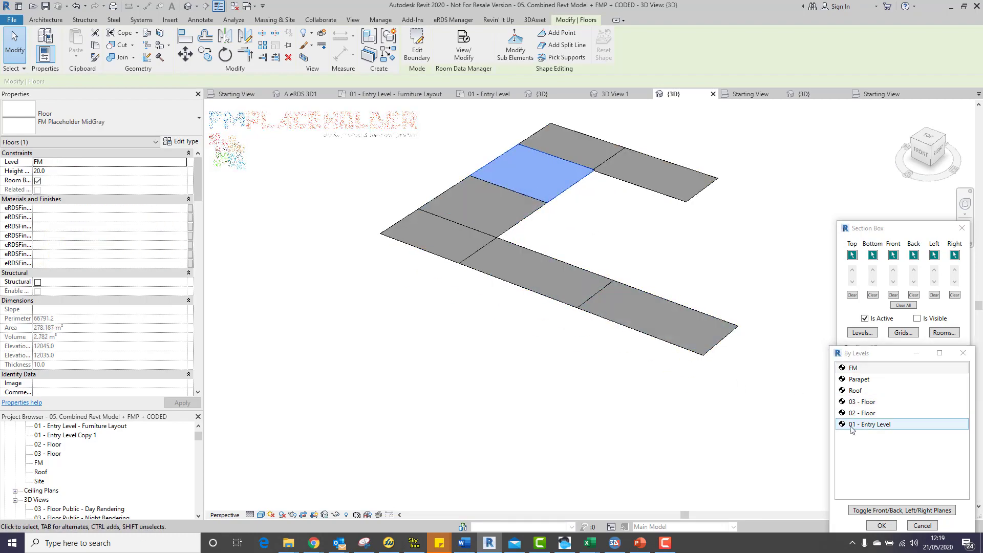
{"action": "left_click", "coordinate": [865, 424]}
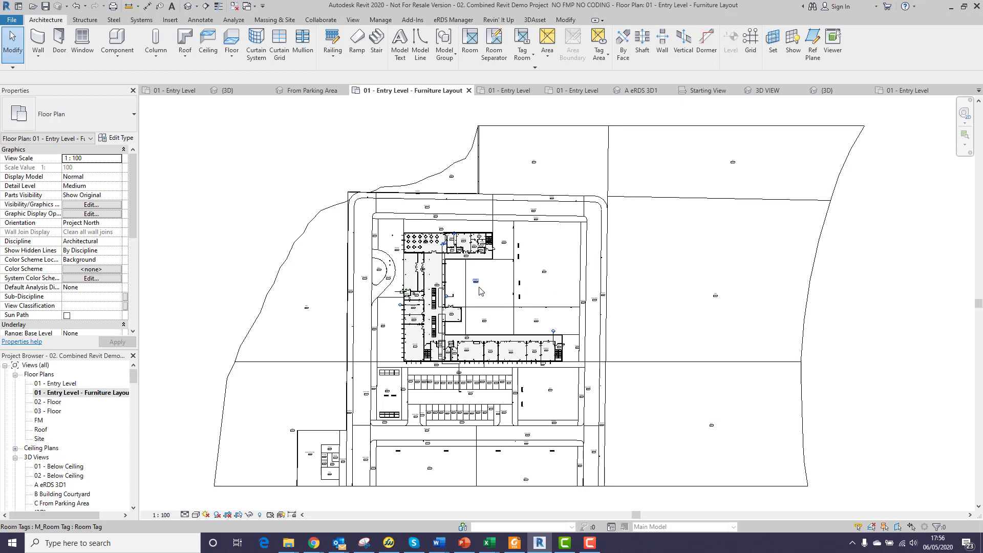
{"action": "scroll", "coordinate": [489, 325], "scroll_direction": "up", "scroll_amount": 6}
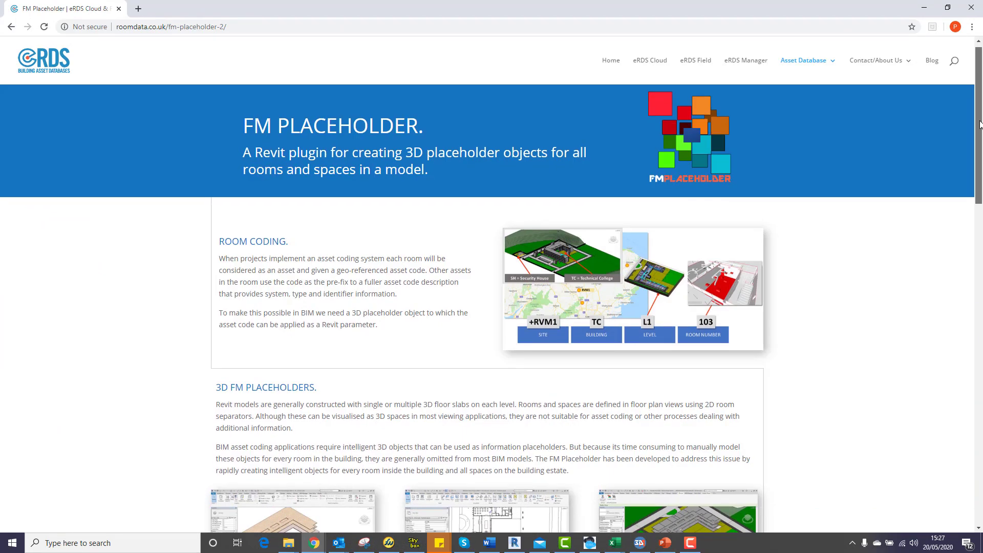
Read through the FM Placeholder page on the eRDS website
{"action": "left_click_drag", "start_coordinate": [980, 132], "coordinate": [978, 475]}
{"action": "left_click", "coordinate": [964, 458]}
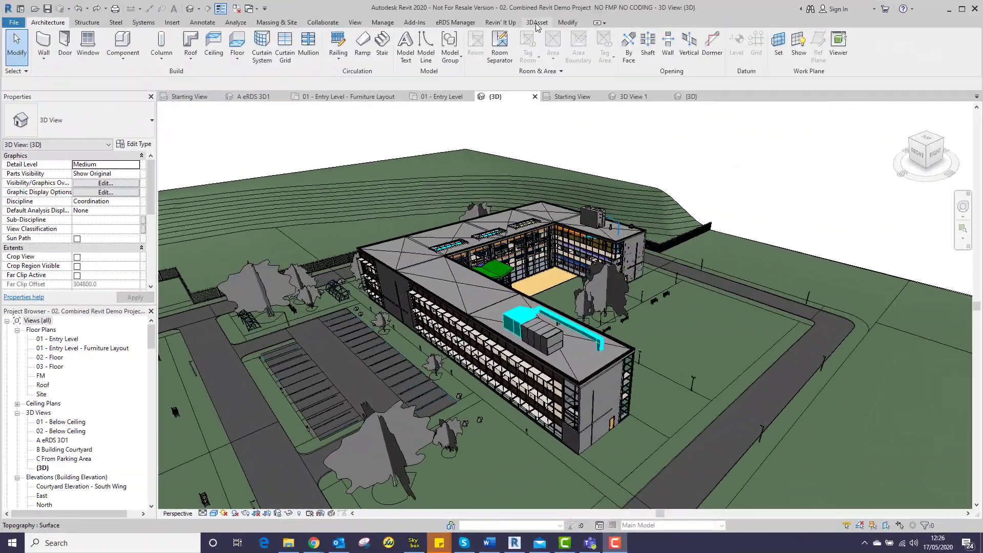
Start the custom 3D FM Placeholder tool in Revit and assign FM Placeholder Green to grass areas G100 through G106
{"action": "left_click", "coordinate": [537, 22]}
{"action": "left_click", "coordinate": [19, 44]}
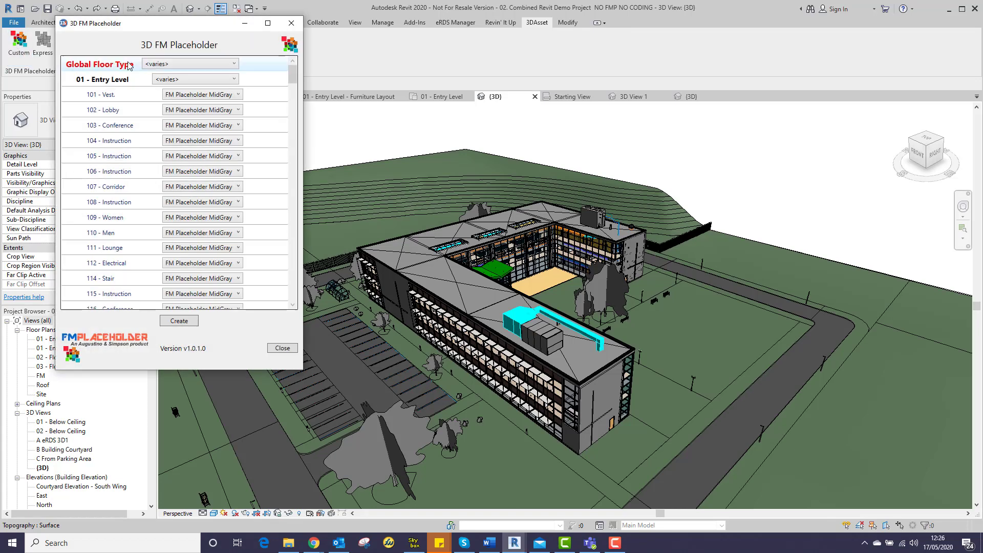
{"action": "left_click_drag", "start_coordinate": [296, 79], "coordinate": [295, 118]}
{"action": "left_click", "coordinate": [137, 141]}
{"action": "left_click", "coordinate": [136, 235], "text": "shift"}
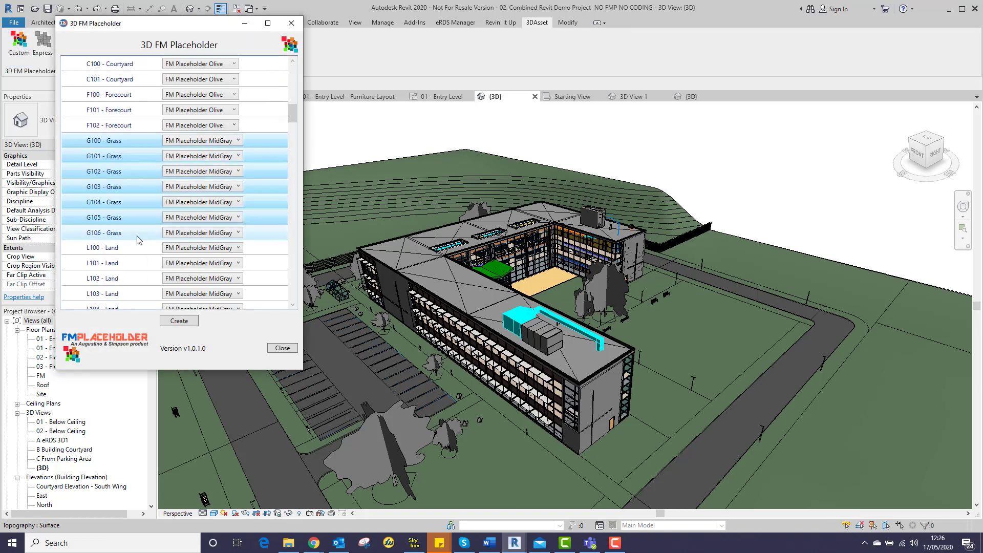
{"action": "left_click", "coordinate": [238, 140]}
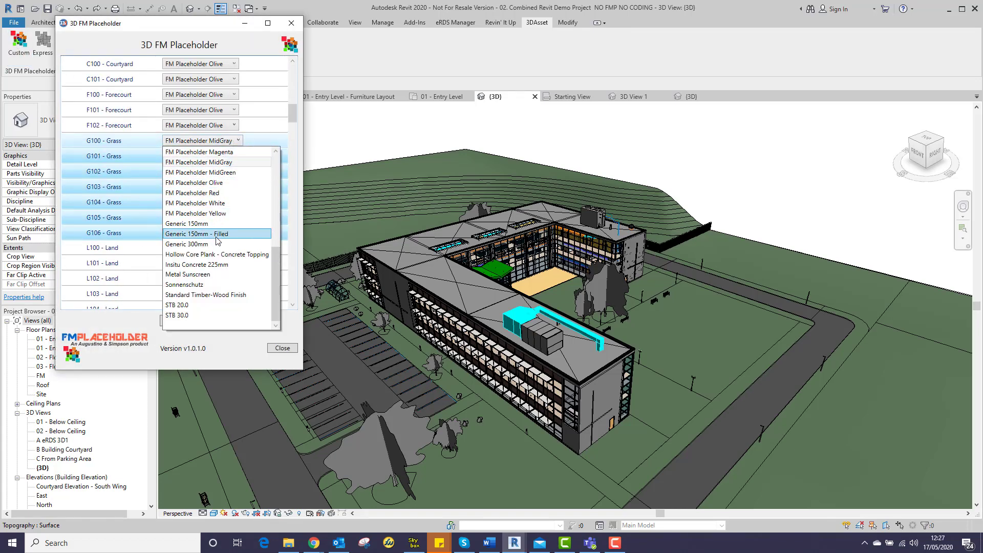
{"action": "scroll", "coordinate": [213, 179], "scroll_direction": "up", "scroll_amount": 1}
{"action": "left_click", "coordinate": [212, 174]}
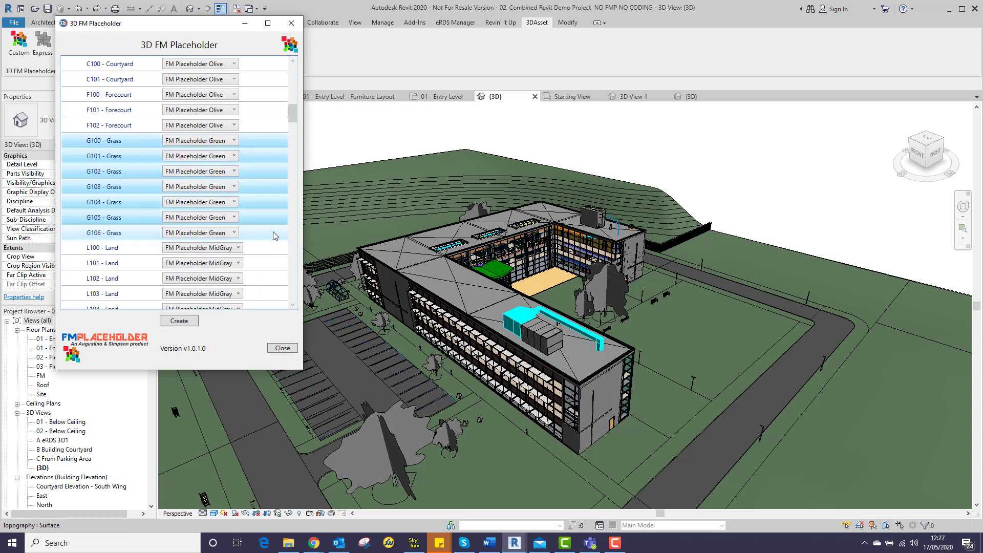
Assign the FM Placeholder DarkGreen floor type to land areas L100 through L106
{"action": "scroll", "coordinate": [275, 235], "scroll_direction": "down", "scroll_amount": 2}
{"action": "left_click", "coordinate": [149, 171]}
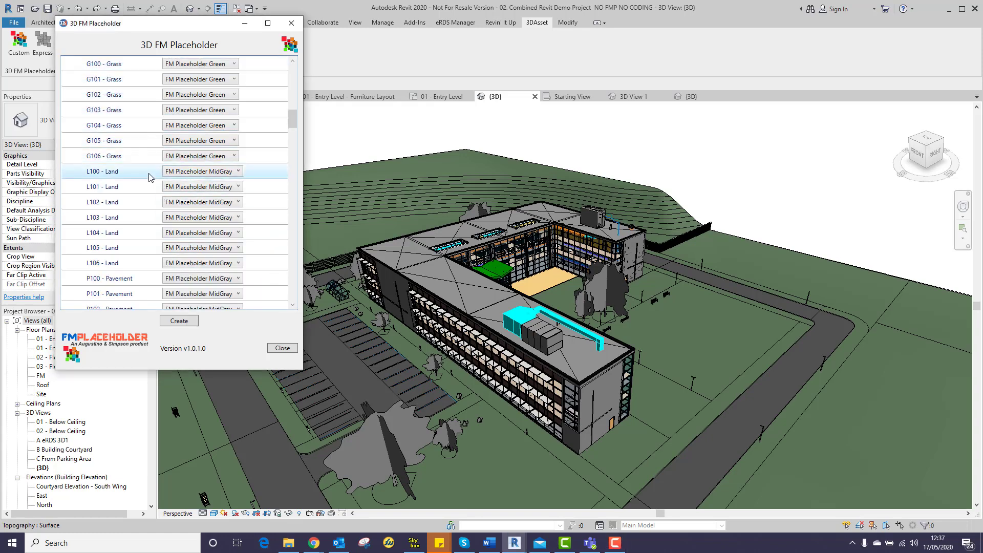
{"action": "left_click", "coordinate": [146, 251], "text": "shift"}
{"action": "left_click", "coordinate": [220, 172]}
{"action": "left_click", "coordinate": [224, 193]}
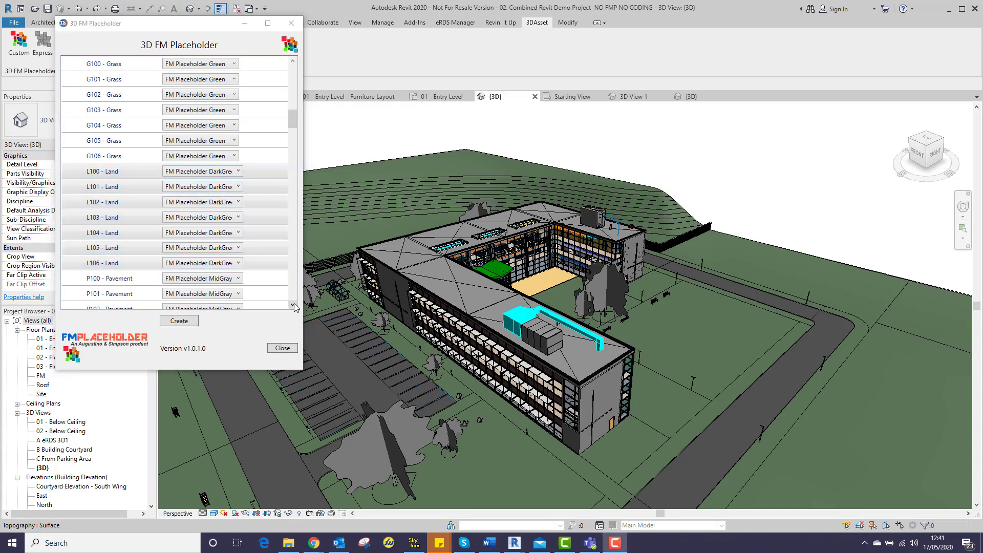
Assign the FM Placeholder DarkGray floor type to pavement areas P100 through P125
{"action": "left_click", "coordinate": [291, 305]}
{"action": "left_click", "coordinate": [292, 305]}
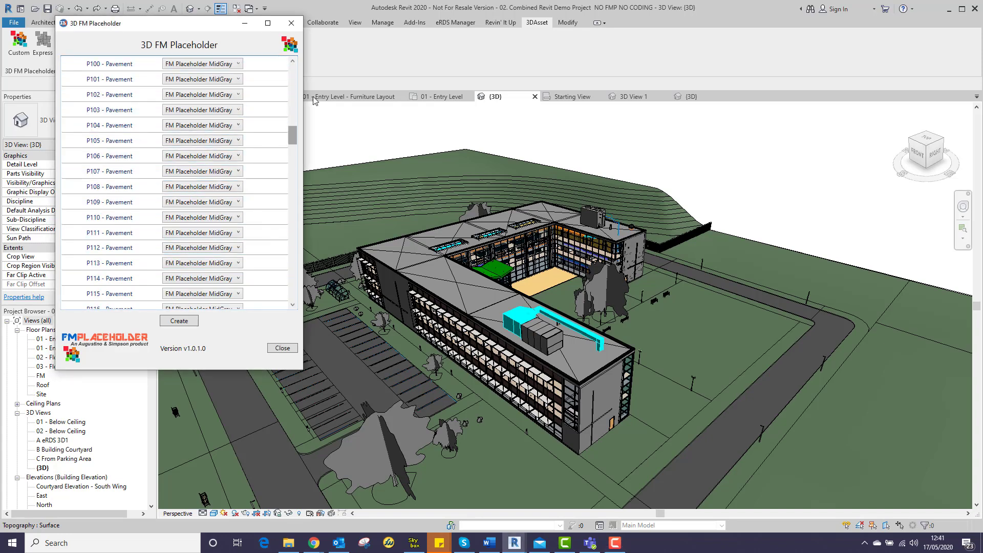
{"action": "left_click", "coordinate": [292, 61]}
{"action": "left_click", "coordinate": [148, 81]}
{"action": "scroll", "coordinate": [176, 203], "scroll_direction": "down", "scroll_amount": 5}
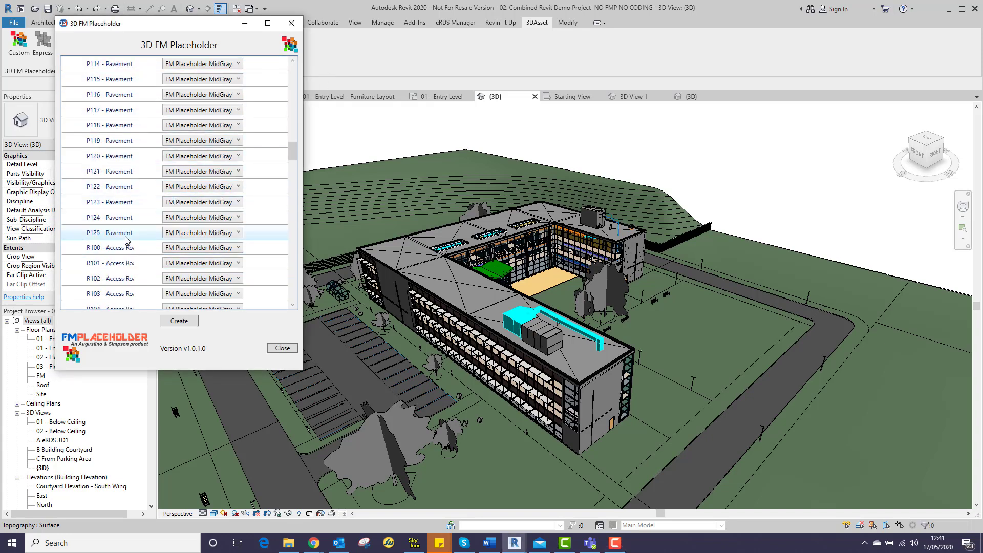
{"action": "left_click", "coordinate": [125, 236], "text": "shift"}
{"action": "scroll", "coordinate": [186, 232], "scroll_direction": "up", "scroll_amount": 6}
{"action": "left_click", "coordinate": [238, 140]}
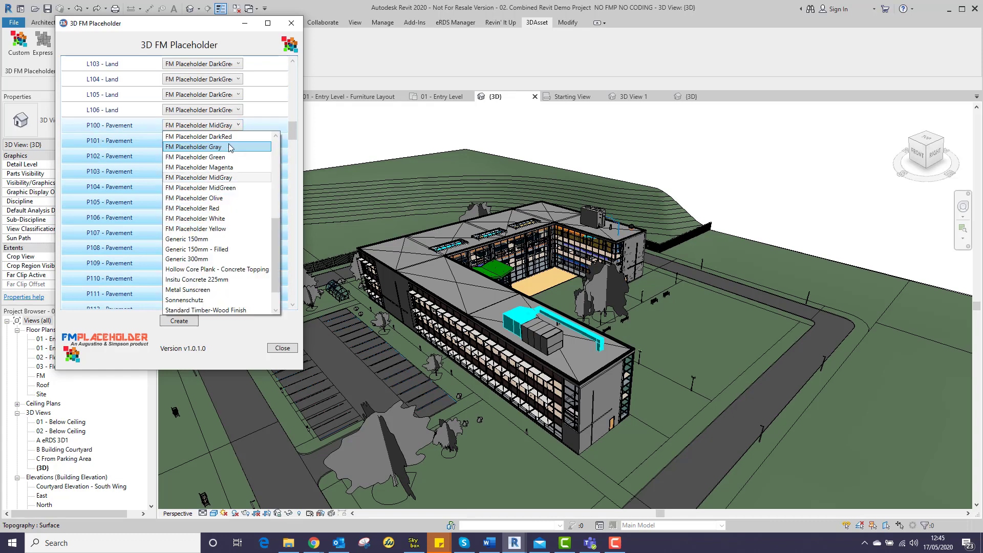
{"action": "left_click", "coordinate": [200, 152]}
Assign the FM Placeholder Gray floor type to access road areas R100 through R113
{"action": "left_click_drag", "start_coordinate": [292, 139], "coordinate": [291, 170]}
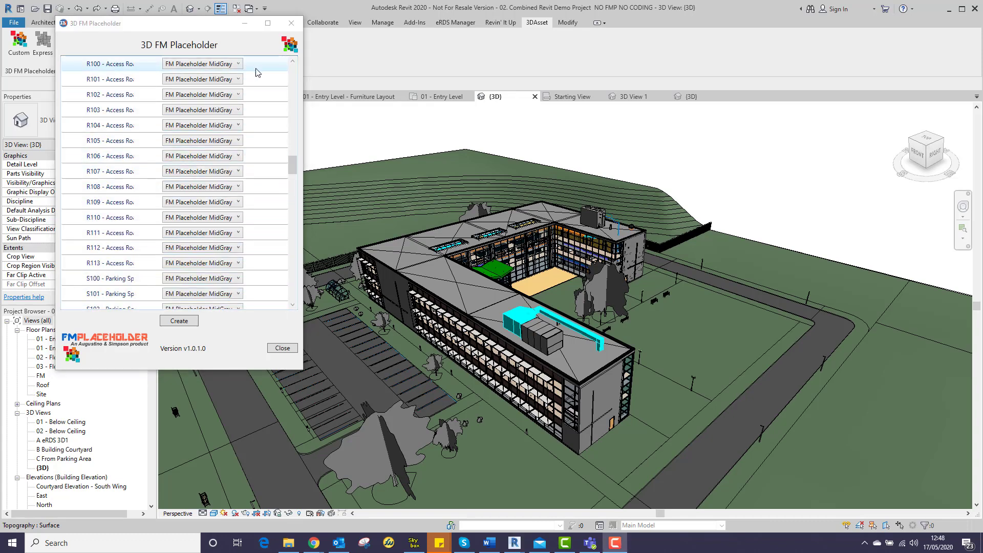
{"action": "left_click", "coordinate": [253, 65]}
{"action": "left_click", "coordinate": [149, 266], "text": "shift"}
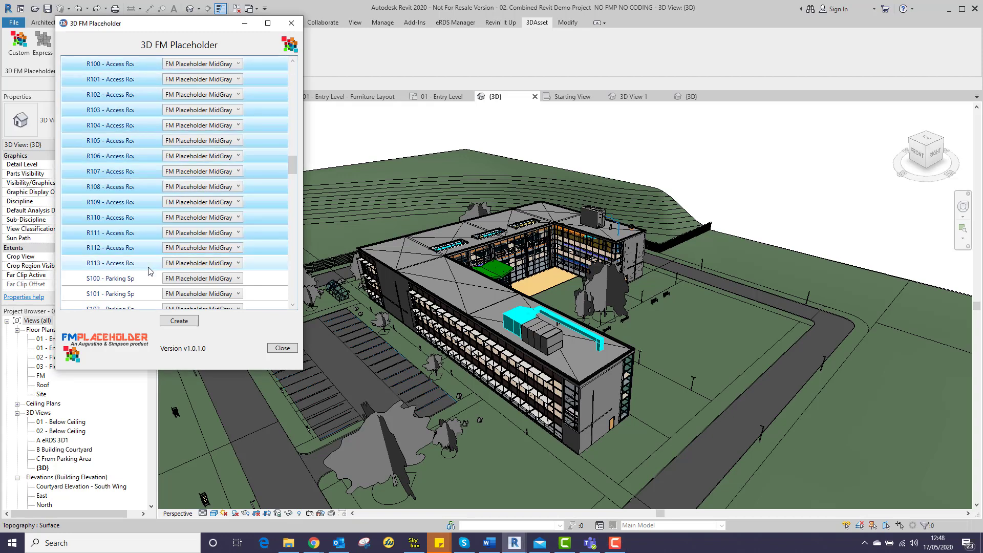
{"action": "left_click", "coordinate": [228, 65]}
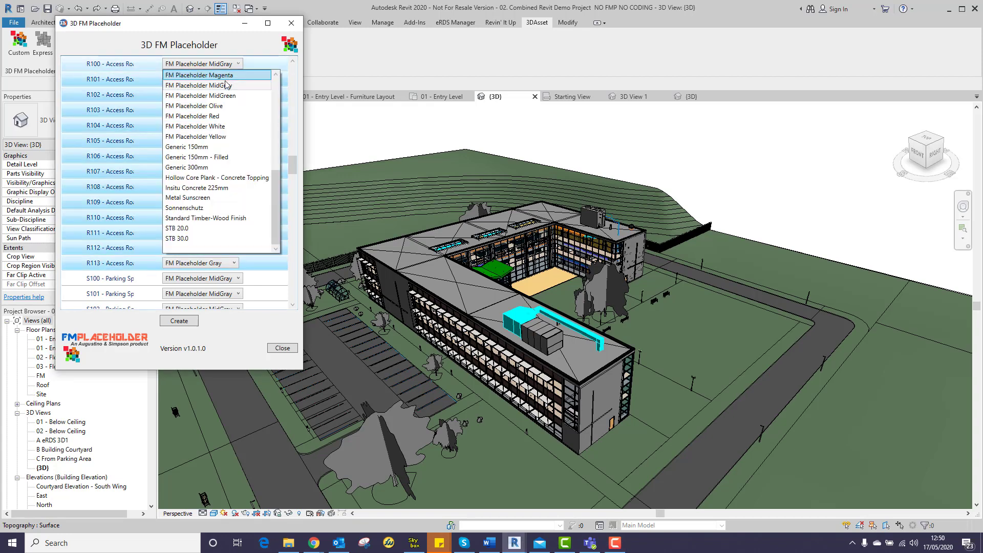
{"action": "scroll", "coordinate": [218, 108], "scroll_direction": "up", "scroll_amount": 2}
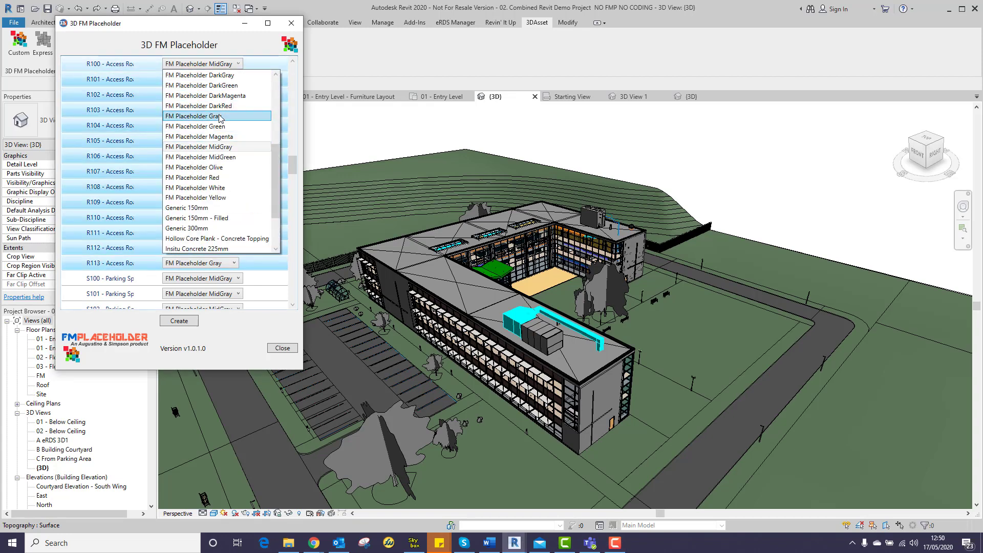
{"action": "left_click", "coordinate": [217, 117]}
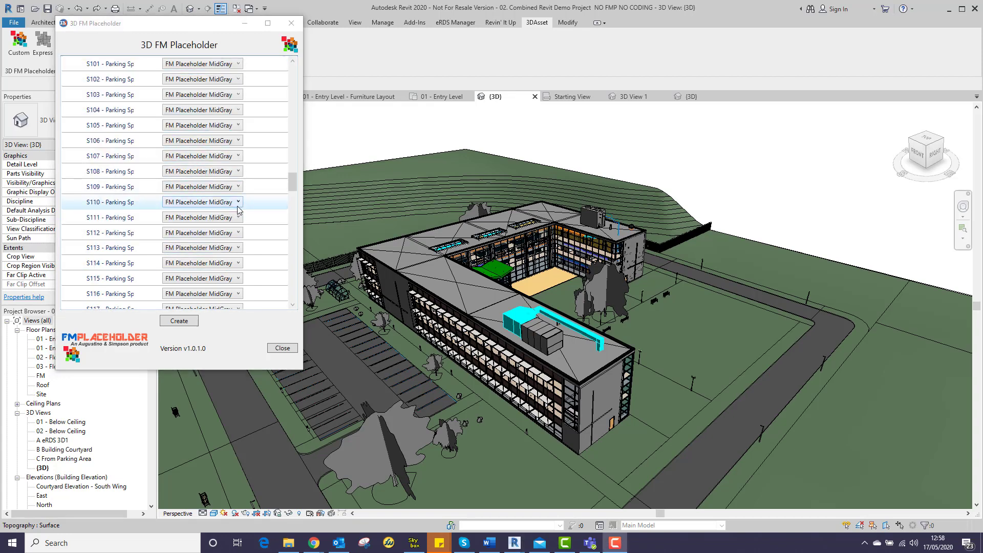
Assign the FM Placeholder Olive floor type to walkways W100, W101 and W102
{"action": "scroll", "coordinate": [246, 204], "scroll_direction": "up", "scroll_amount": 5}
{"action": "scroll", "coordinate": [246, 205], "scroll_direction": "down", "scroll_amount": 2}
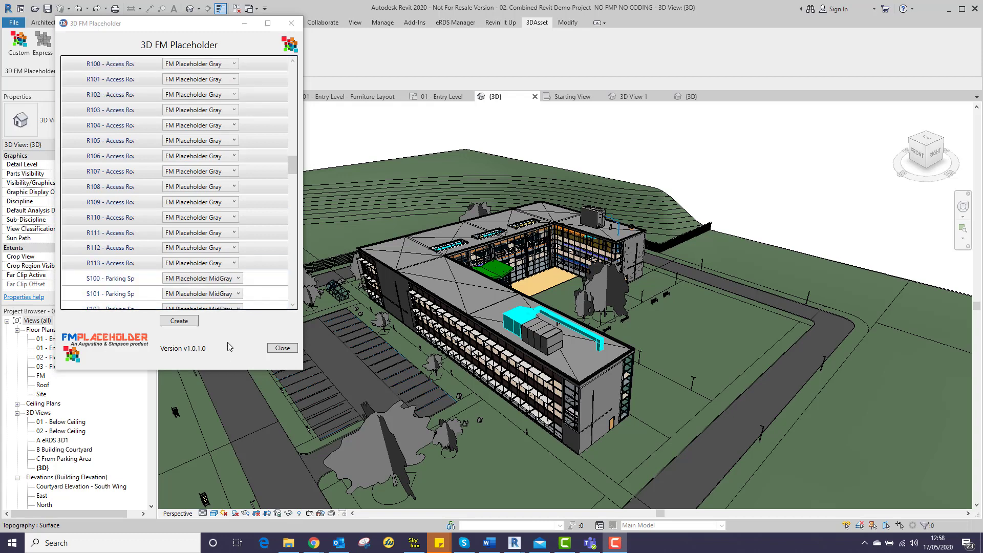
{"action": "left_click_drag", "start_coordinate": [292, 167], "coordinate": [293, 217]}
{"action": "left_click", "coordinate": [238, 232]}
{"action": "scroll", "coordinate": [225, 266], "scroll_direction": "up", "scroll_amount": 2}
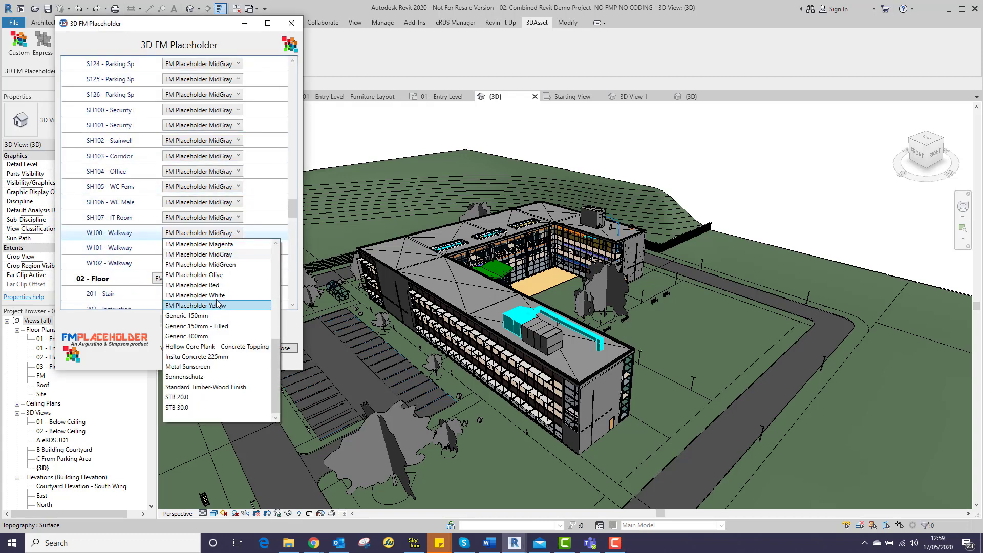
{"action": "left_click", "coordinate": [233, 248]}
{"action": "left_click", "coordinate": [234, 247]}
{"action": "left_click", "coordinate": [215, 265]}
{"action": "left_click", "coordinate": [233, 262]}
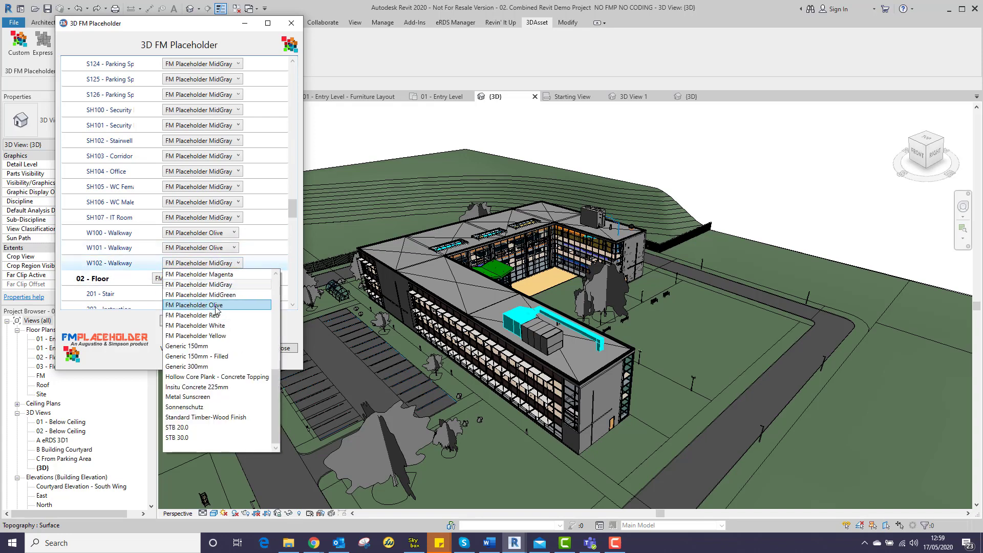
{"action": "left_click", "coordinate": [219, 311]}
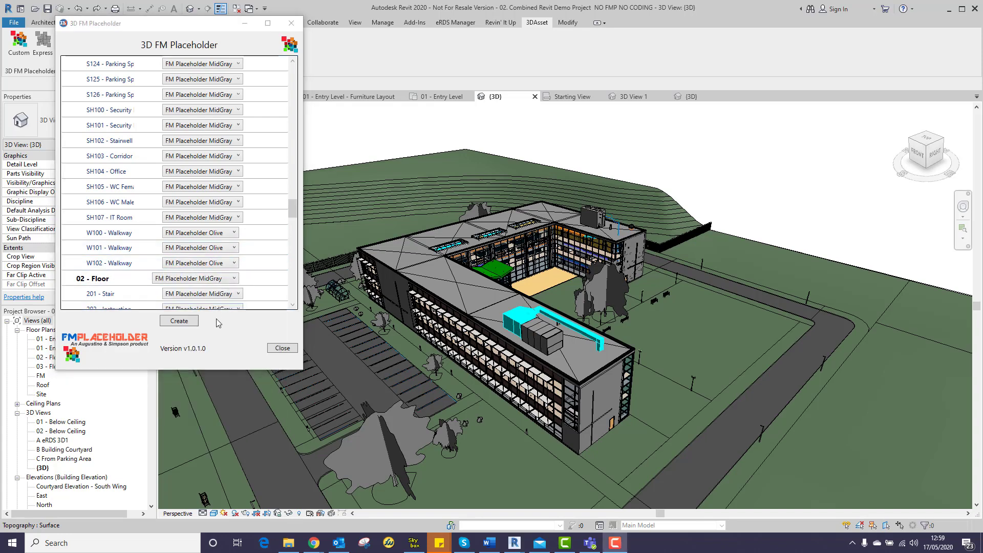
Create the placeholder floors from the assigned types and accept the off-axis sketch line warnings
{"action": "left_click_drag", "start_coordinate": [293, 208], "coordinate": [283, 160]}
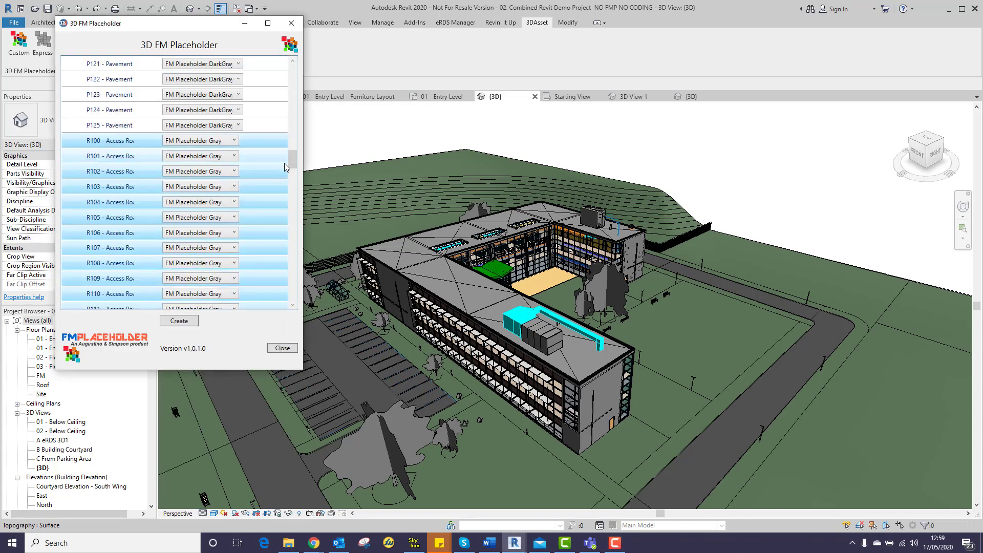
{"action": "left_click", "coordinate": [185, 324]}
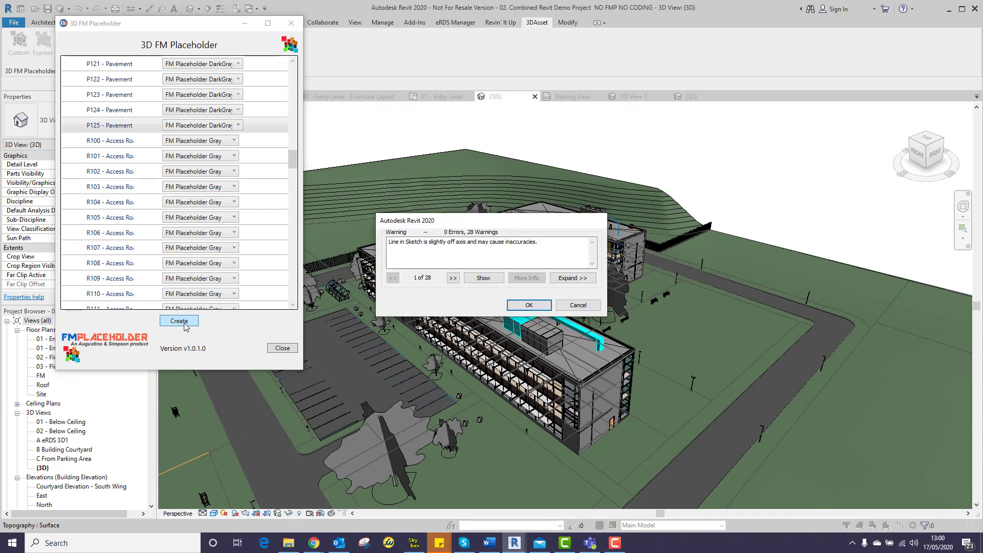
{"action": "left_click", "coordinate": [529, 305]}
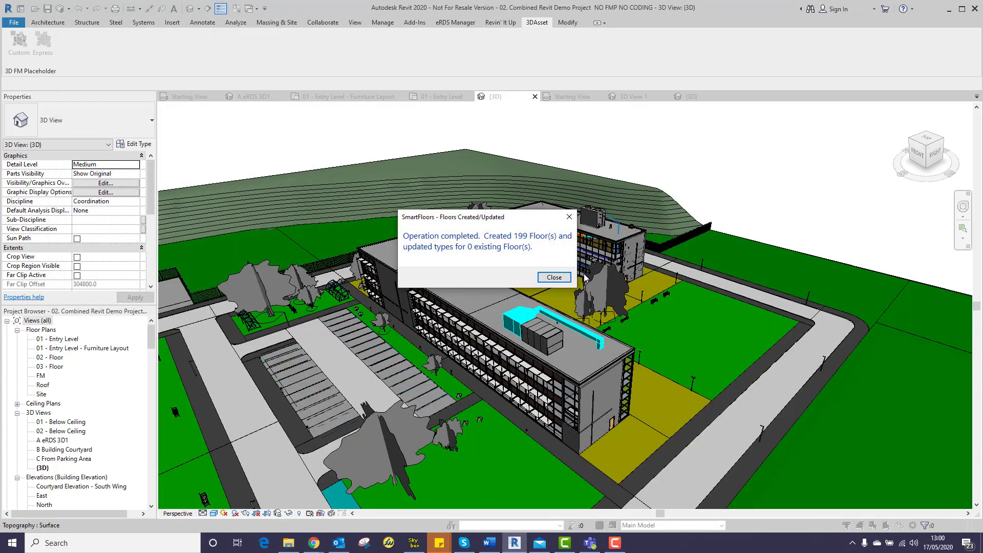
Dismiss the floor creation report and inspect the coloured placeholder floors around the building from different sides
{"action": "left_click", "coordinate": [562, 279]}
{"action": "left_click_drag", "start_coordinate": [950, 176], "coordinate": [917, 180]}
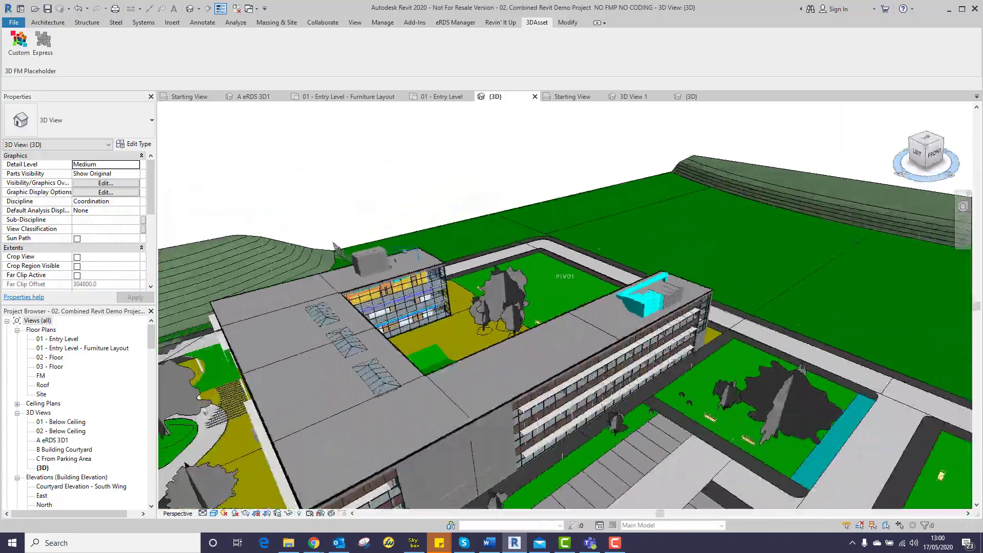
{"action": "middle_click_drag", "start_coordinate": [871, 461], "coordinate": [947, 497], "text": "shift"}
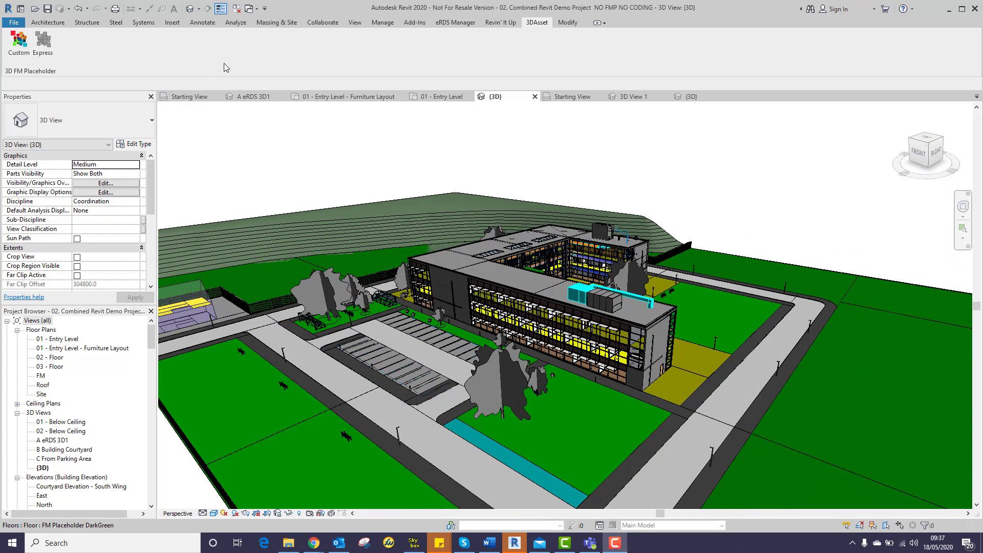
Hide every model category in the 3D view except Floors using the Visibility/Graphic Overrides
{"action": "left_click", "coordinate": [355, 22]}
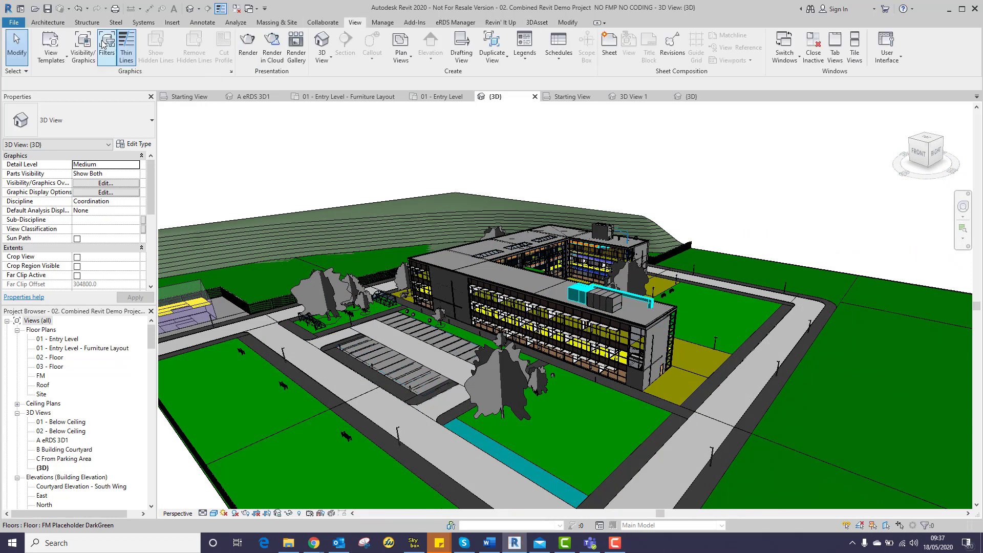
{"action": "left_click", "coordinate": [83, 48]}
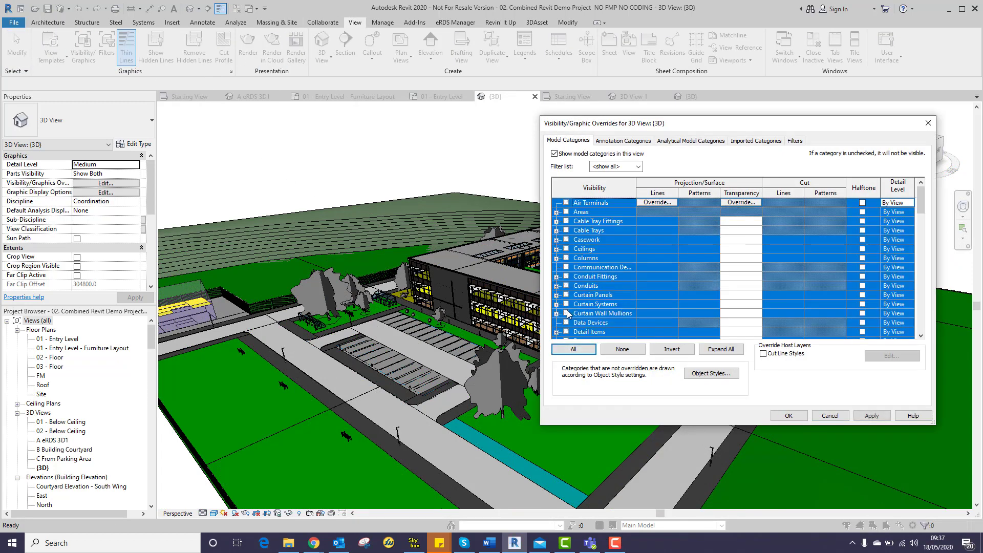
{"action": "left_click", "coordinate": [623, 349]}
{"action": "scroll", "coordinate": [571, 280], "scroll_direction": "down", "scroll_amount": 6}
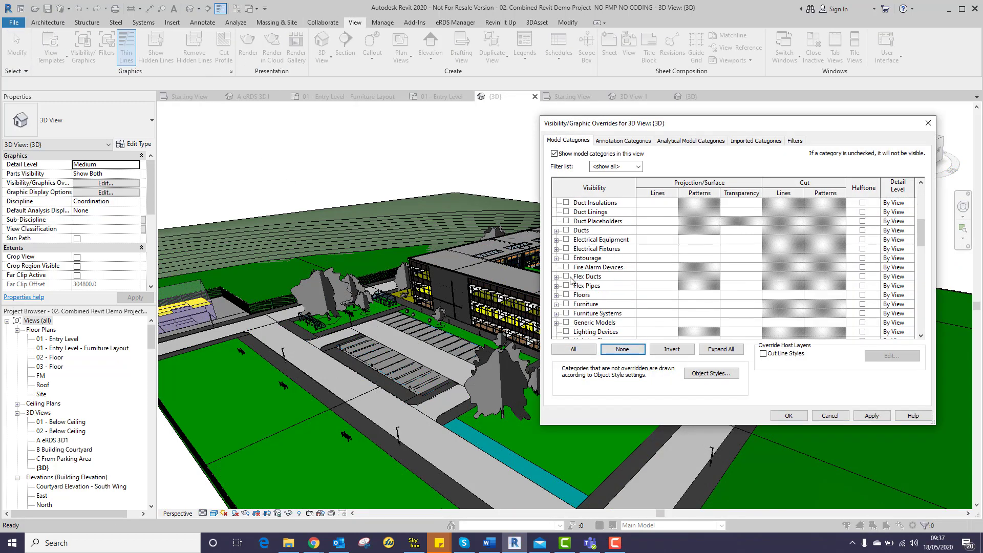
{"action": "left_click", "coordinate": [567, 295]}
{"action": "left_click", "coordinate": [779, 417]}
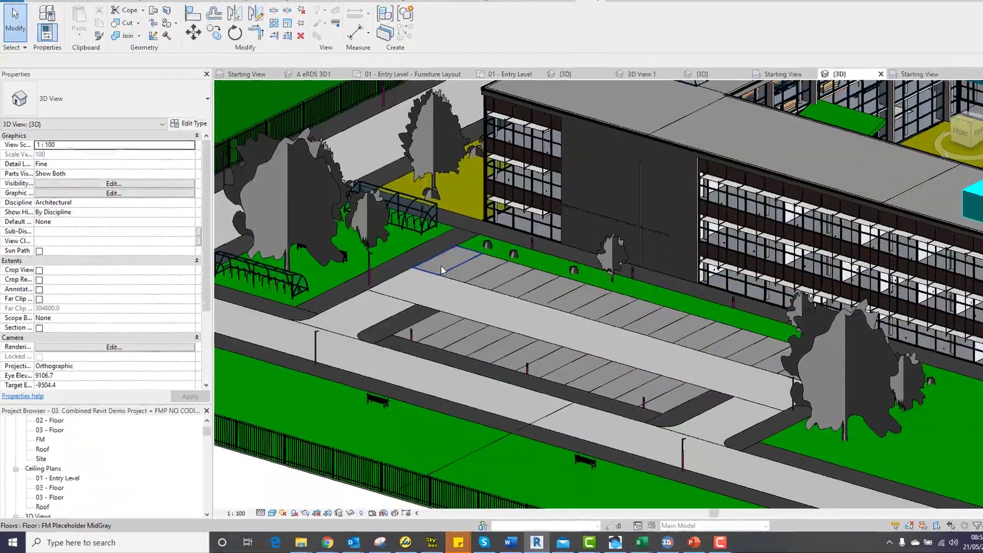
Select the end parking space floor and the adjacent access road floor to check their dimensions and room data
{"action": "left_click", "coordinate": [440, 265]}
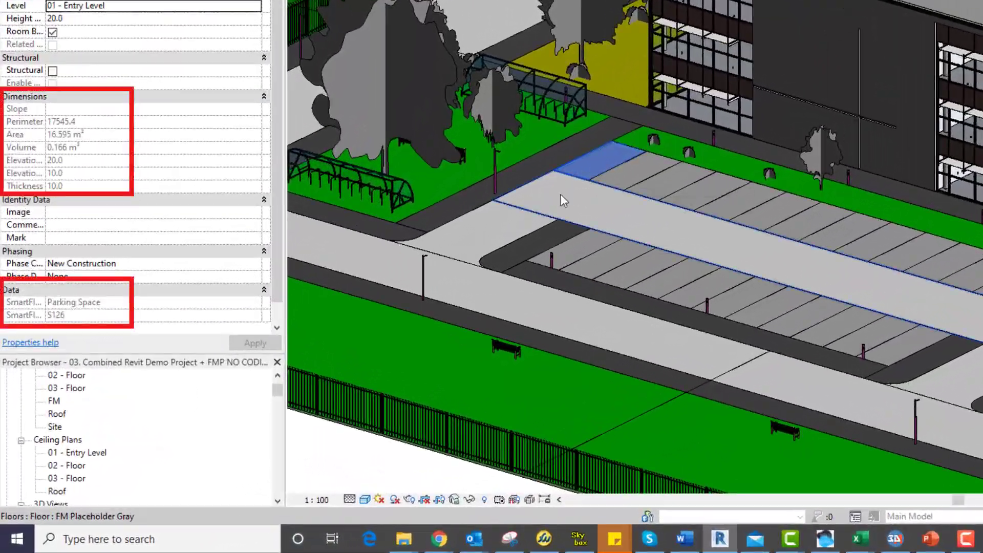
{"action": "left_click", "coordinate": [561, 195]}
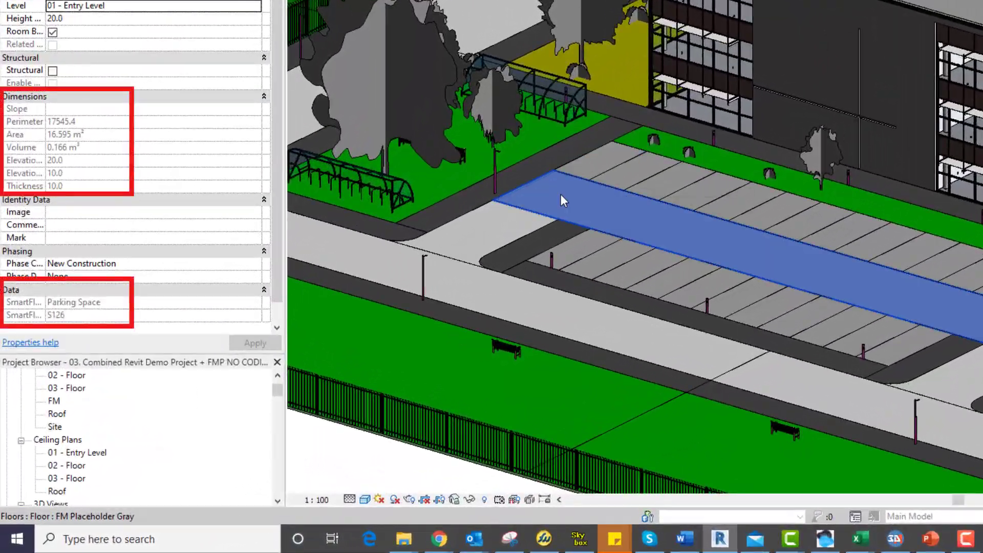
{"action": "left_click", "coordinate": [544, 164]}
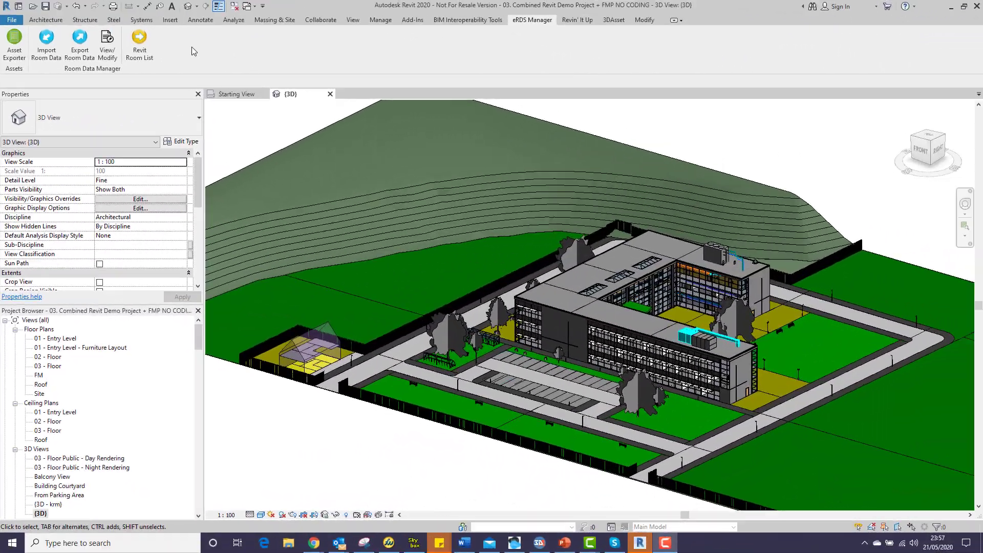
Open the Revit room list export, sort it by room name and look through the listed external spaces
{"action": "left_click", "coordinate": [132, 51]}
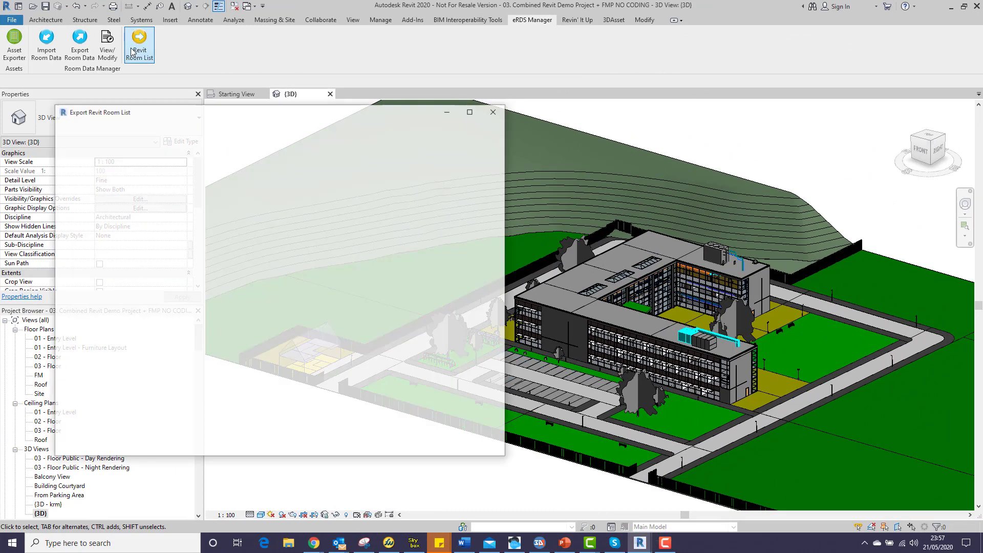
{"action": "left_click", "coordinate": [215, 255]}
{"action": "scroll", "coordinate": [248, 319], "scroll_direction": "down", "scroll_amount": 5}
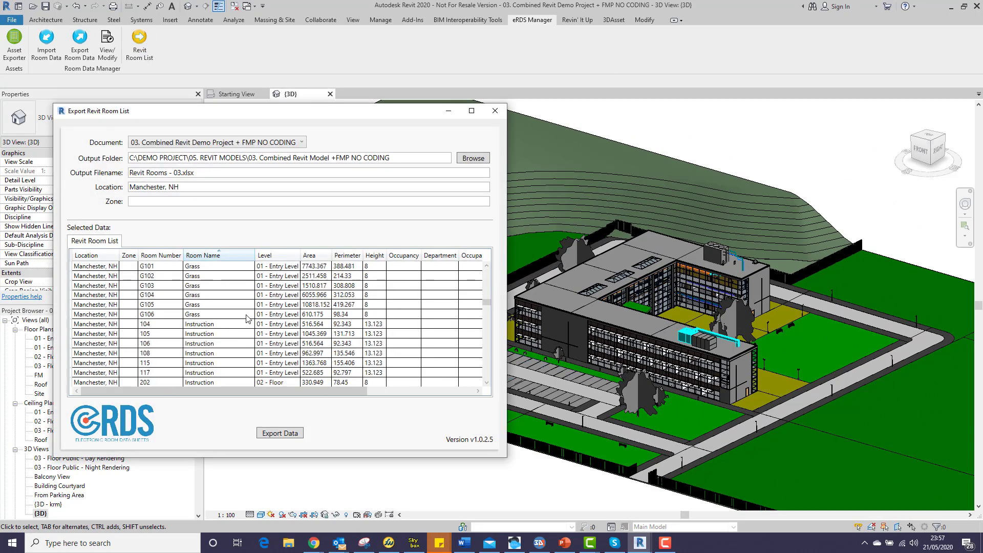
{"action": "scroll", "coordinate": [248, 319], "scroll_direction": "down", "scroll_amount": 20}
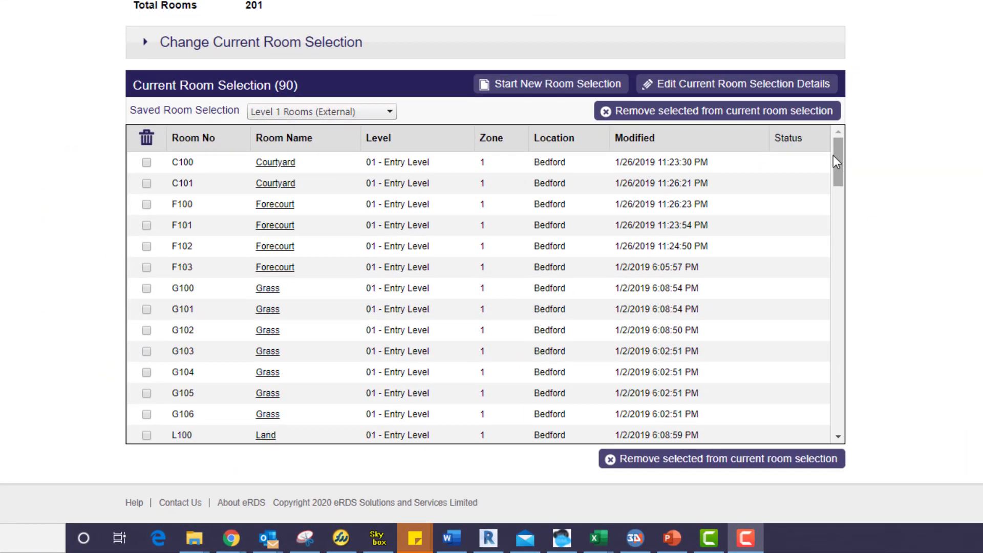
In the eRDS web database, find parking space S101 in the current room selection, open its record and view its finishes
{"action": "left_click_drag", "start_coordinate": [729, 284], "coordinate": [728, 310]}
{"action": "left_click_drag", "start_coordinate": [835, 202], "coordinate": [832, 358]}
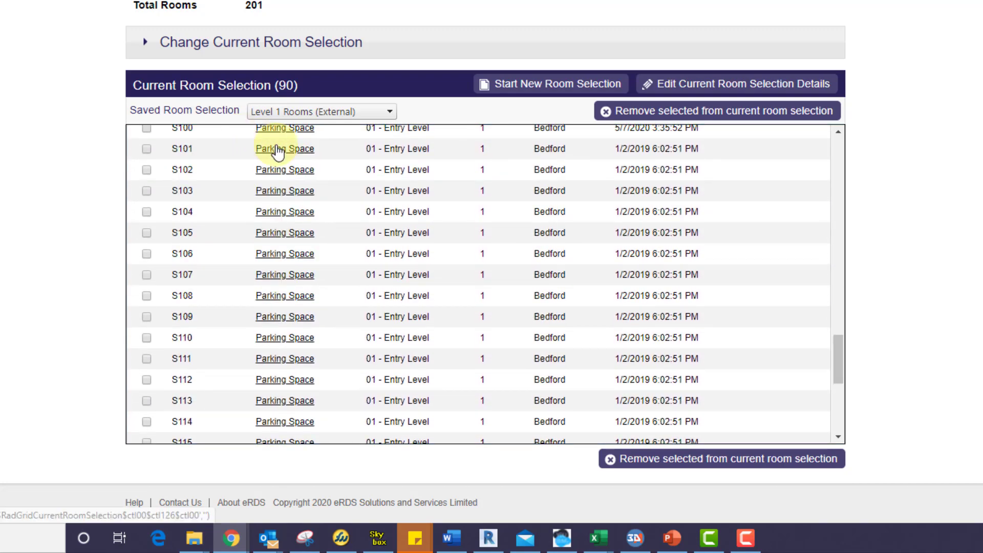
{"action": "left_click", "coordinate": [277, 152]}
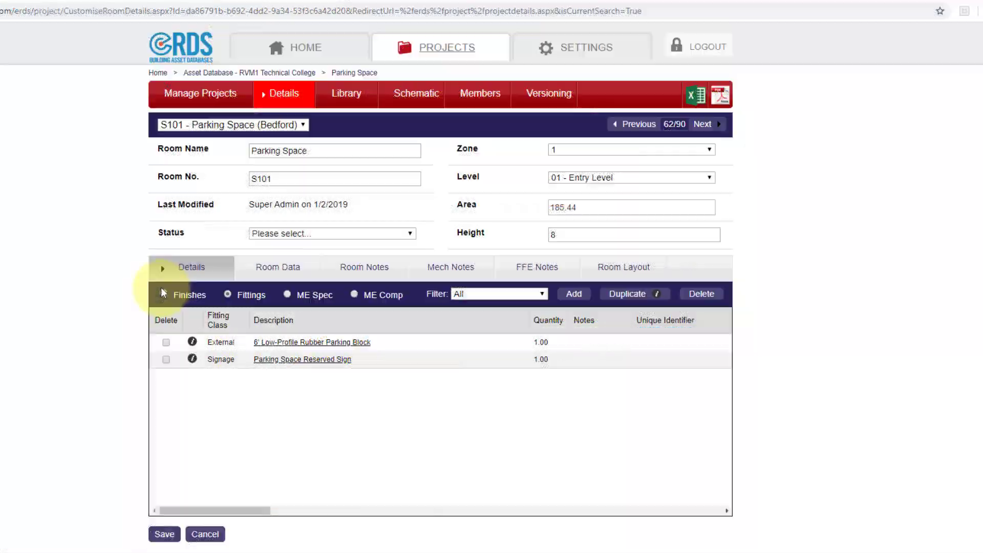
{"action": "left_click", "coordinate": [164, 295]}
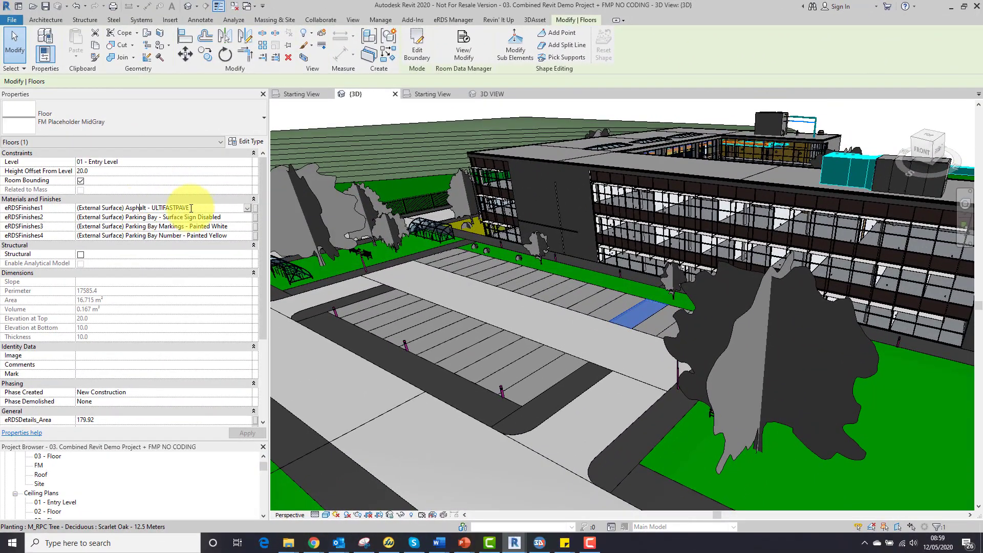
Review the eRDS finishes, fittings and ME component parameters of the selected parking space S114 floor
{"action": "left_click", "coordinate": [203, 208]}
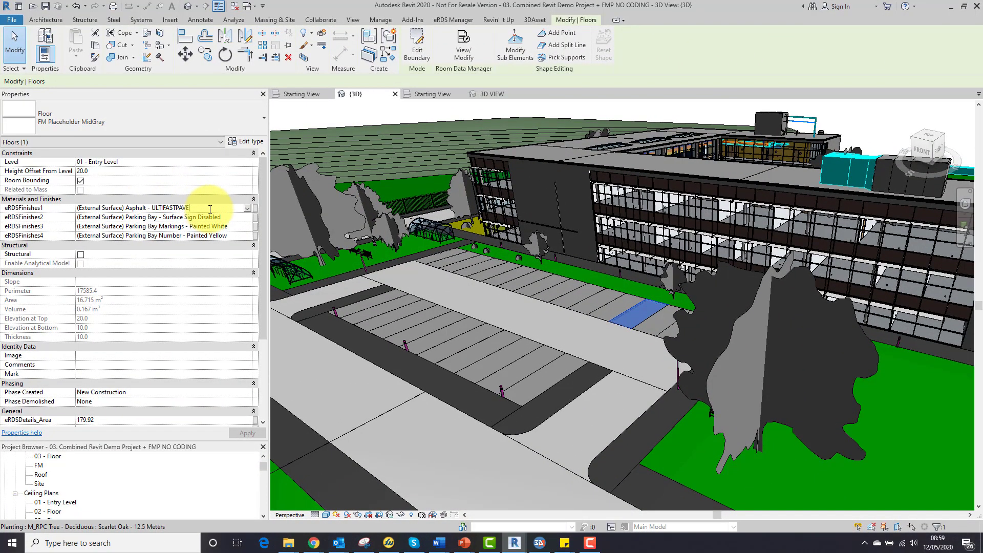
{"action": "left_click", "coordinate": [186, 208]}
{"action": "left_click", "coordinate": [151, 208]}
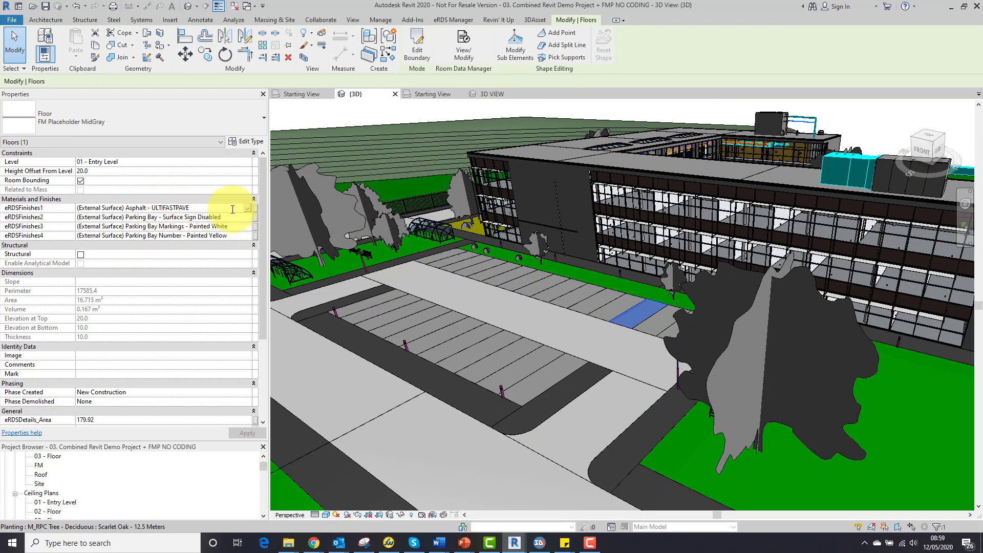
{"action": "scroll", "coordinate": [213, 279], "scroll_direction": "down", "scroll_amount": 5}
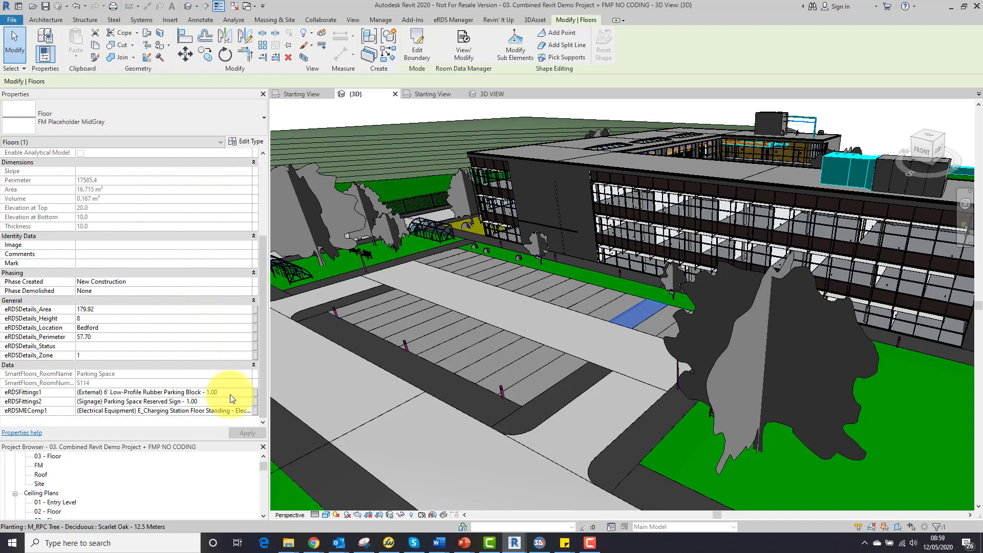
{"action": "left_click", "coordinate": [229, 395]}
{"action": "left_click", "coordinate": [234, 404]}
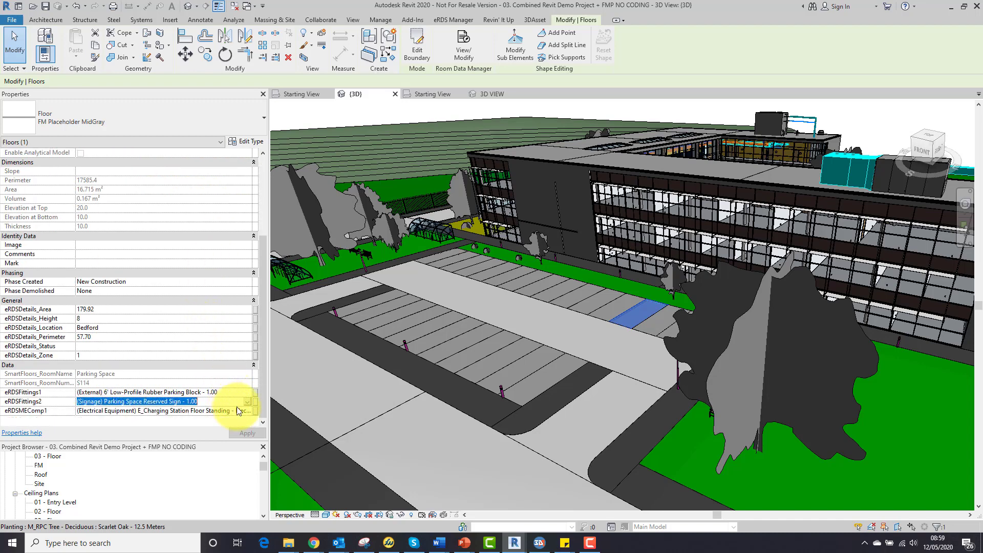
{"action": "left_click", "coordinate": [229, 413]}
{"action": "left_click", "coordinate": [247, 410]}
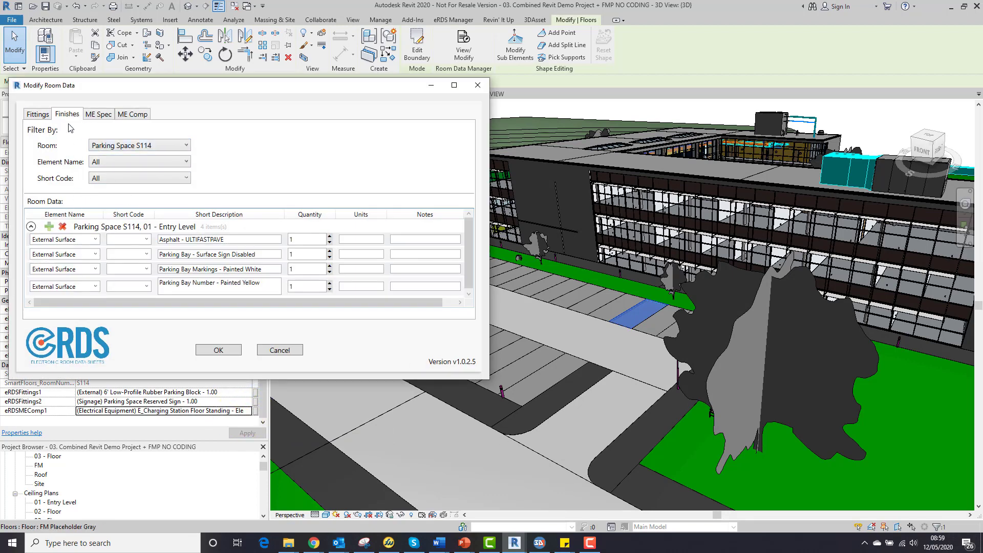
Review the Fittings and ME Comp room data of Parking Space S114, widening the component's short description column
{"action": "left_click", "coordinate": [47, 116]}
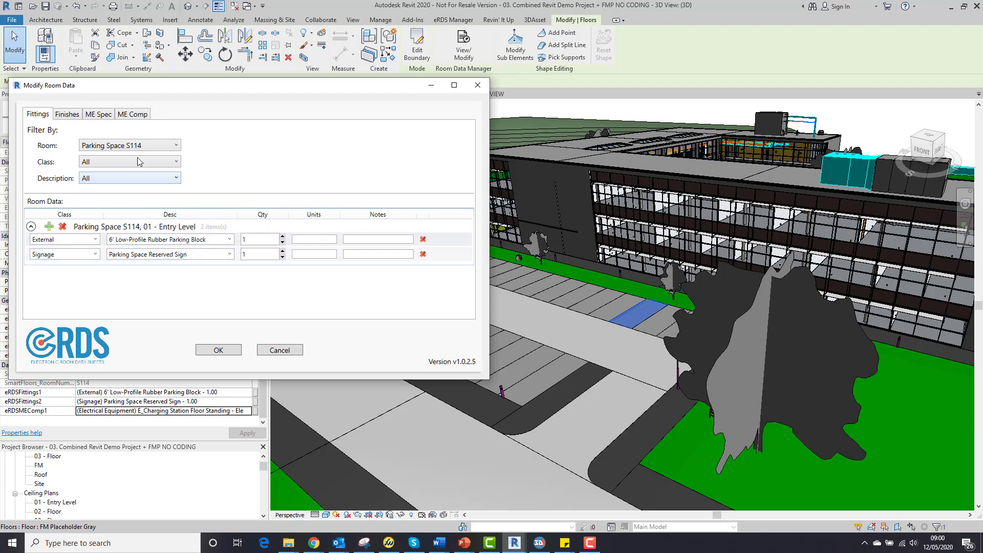
{"action": "left_click", "coordinate": [133, 114]}
{"action": "left_click_drag", "start_coordinate": [211, 214], "coordinate": [295, 219]}
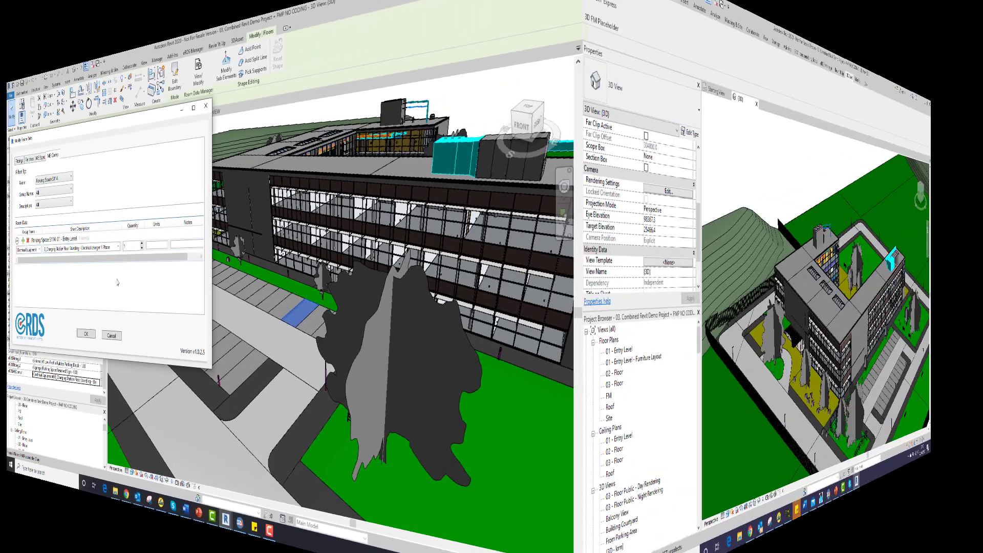